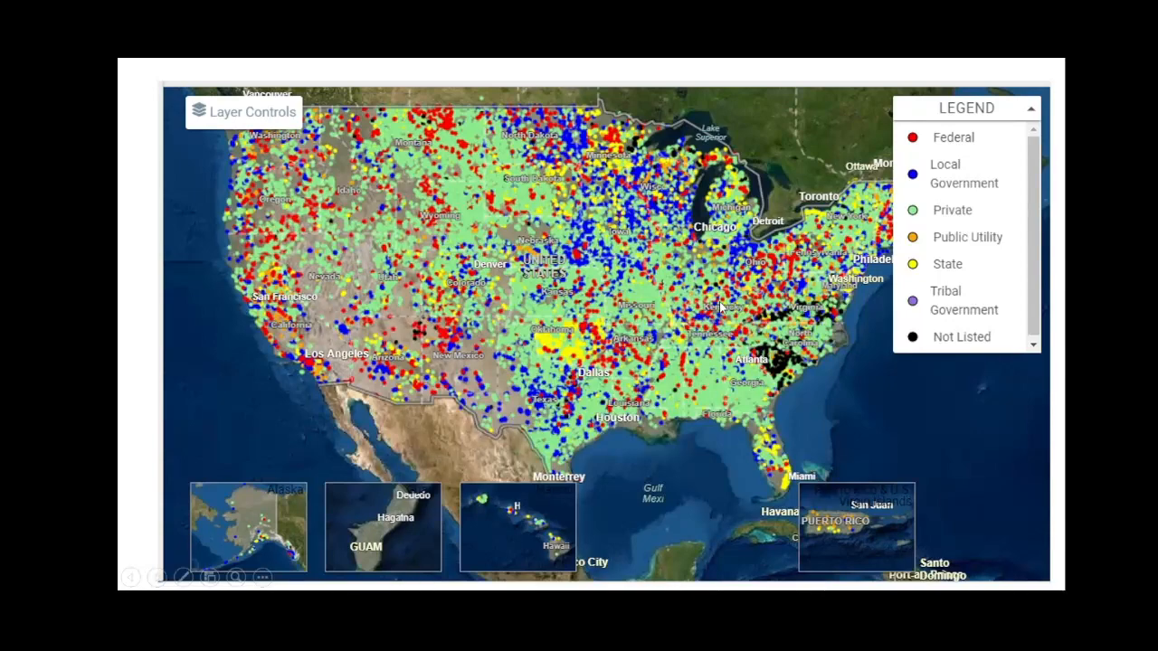
Advance the presentation to the generator hall photo slide.
{"action": "left_click", "coordinate": [720, 308]}
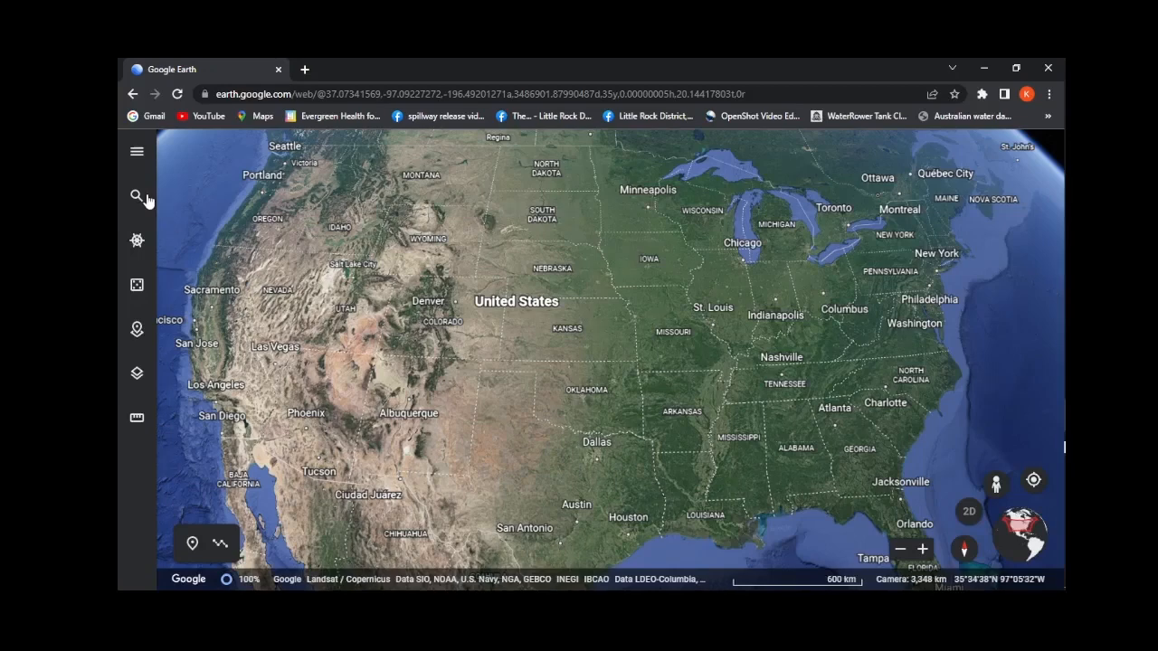
Fly to Canton Dam by rerunning the recent 'canton dam' search.
{"action": "left_click", "coordinate": [136, 196]}
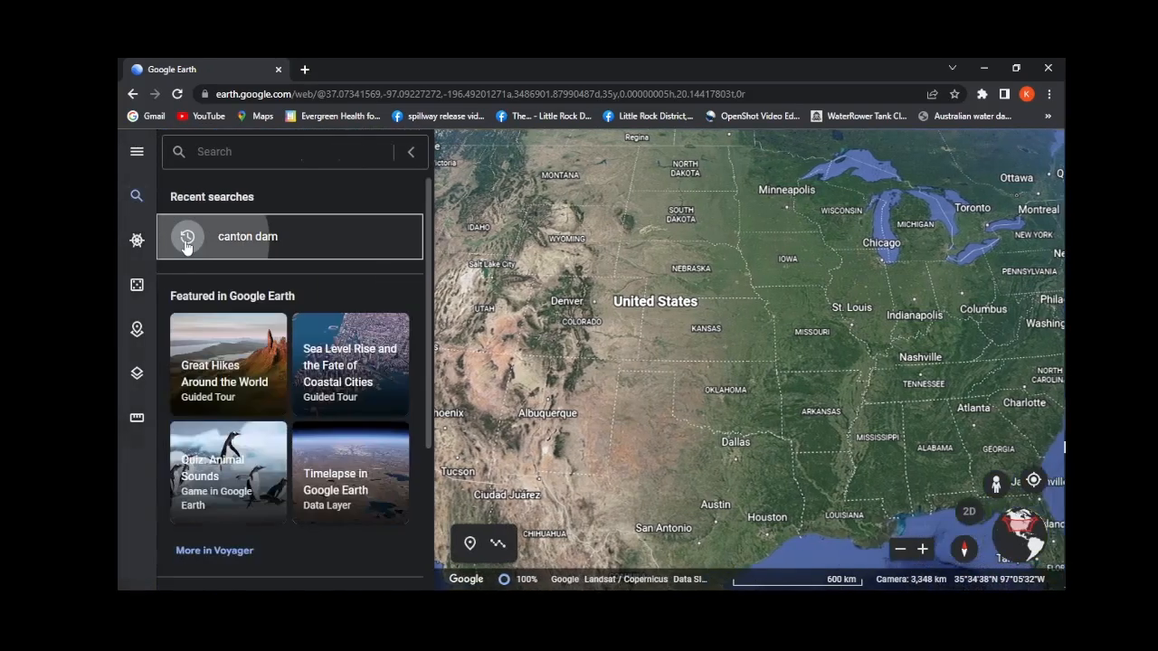
{"action": "left_click", "coordinate": [247, 236]}
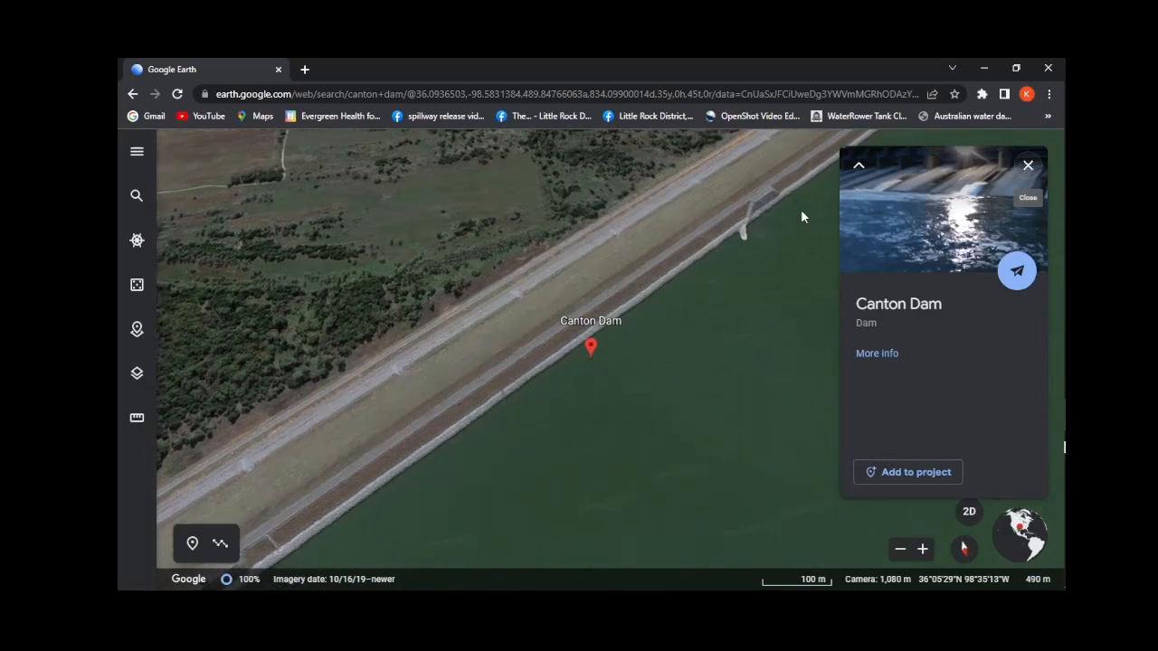
Collapse the details card, bring the spillway gates into view and flatten to 2D.
{"action": "left_click", "coordinate": [858, 166]}
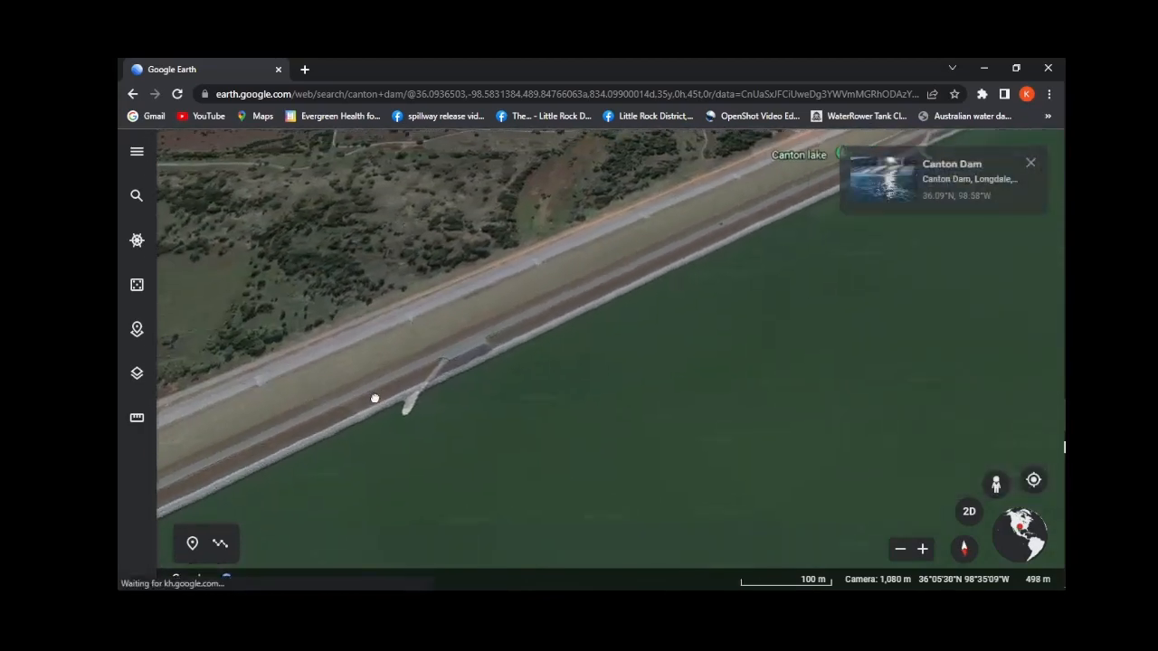
{"action": "mouse_move", "coordinate": [669, 272]}
{"action": "left_mouse_down"}
{"action": "mouse_move", "coordinate": [639, 321]}
{"action": "mouse_move", "coordinate": [357, 540]}
{"action": "mouse_move", "coordinate": [629, 448]}
{"action": "left_mouse_up"}
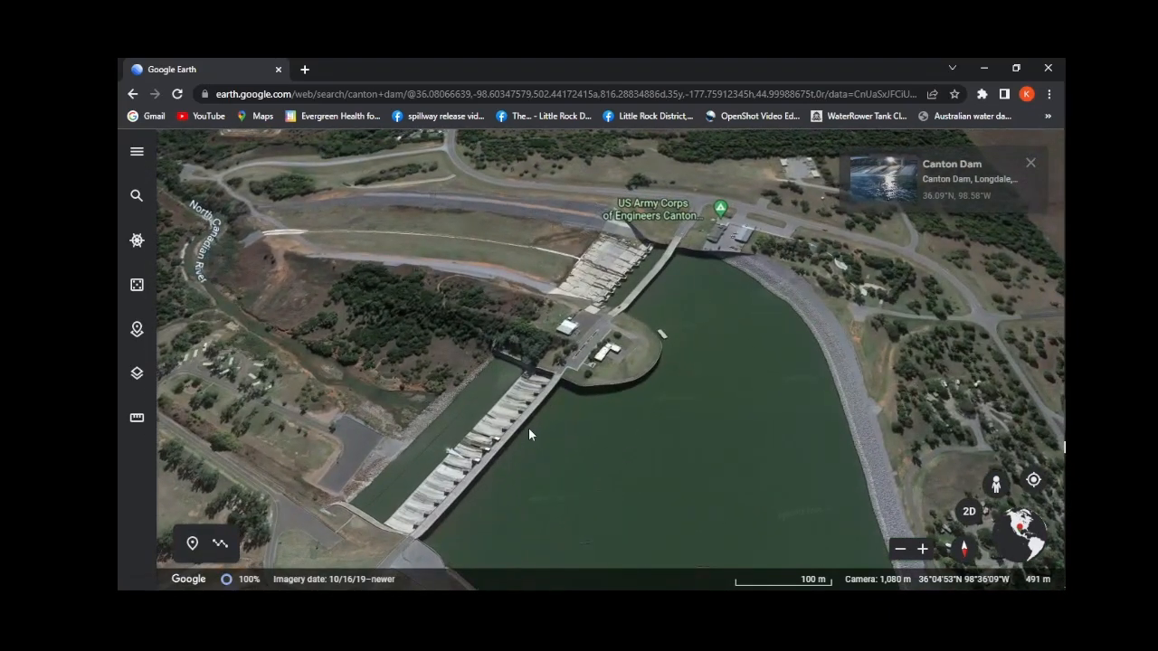
{"action": "left_click", "coordinate": [969, 512]}
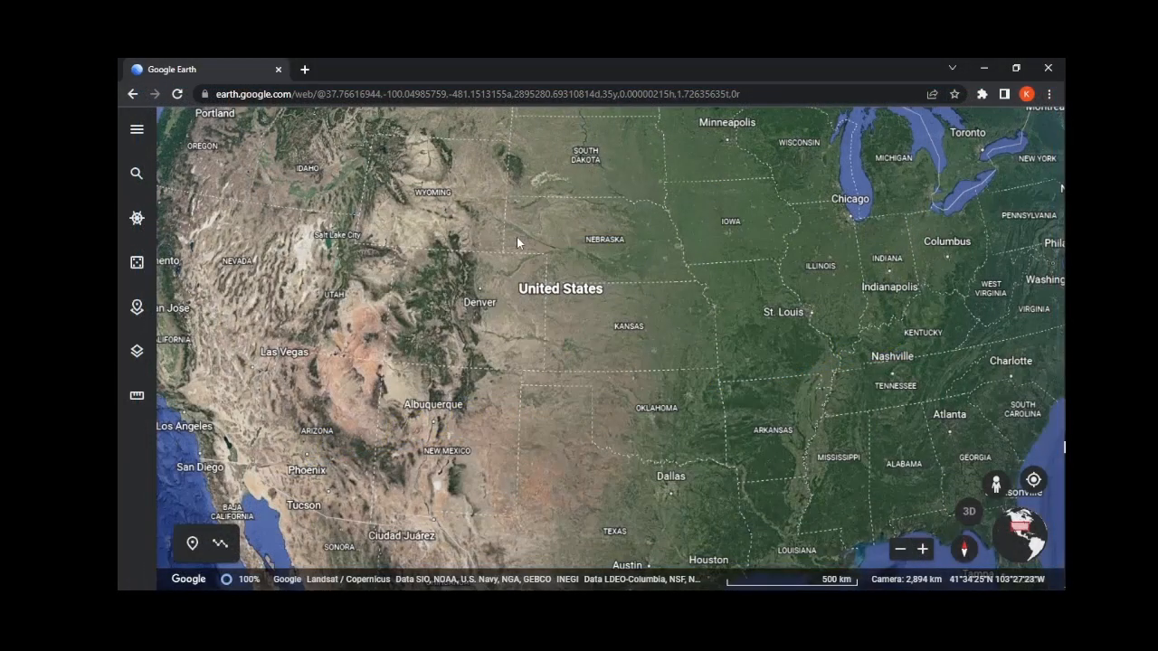
Fly to Hoover Dam by rerunning the recent 'hoover dam' search.
{"action": "left_click", "coordinate": [136, 175]}
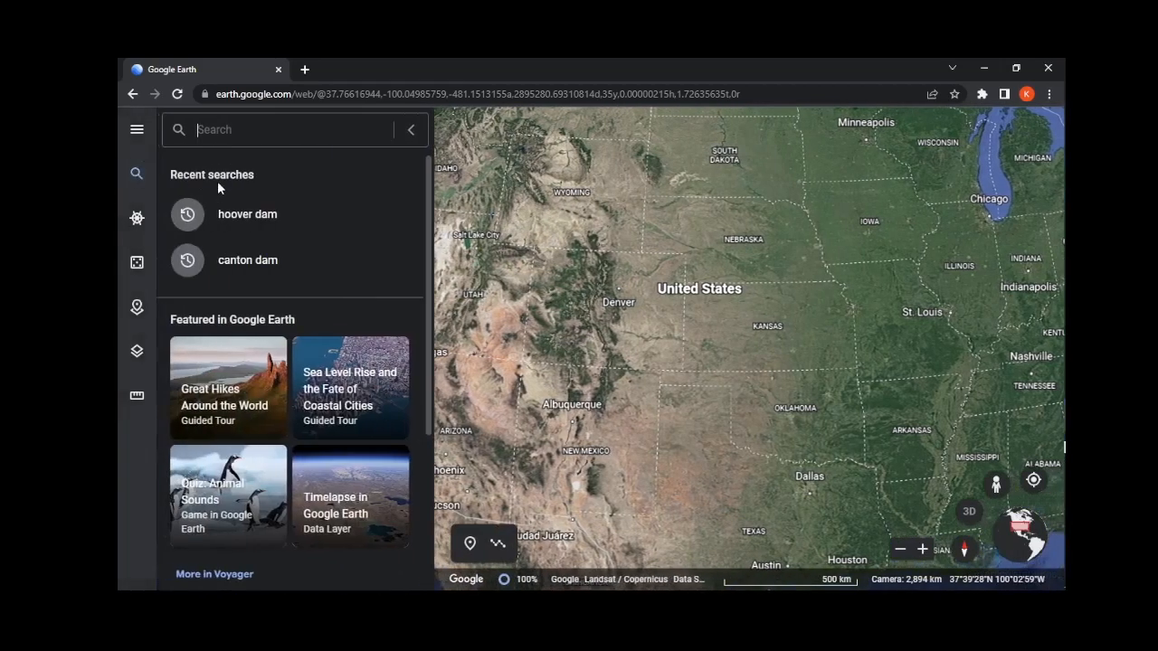
{"action": "left_click", "coordinate": [247, 213]}
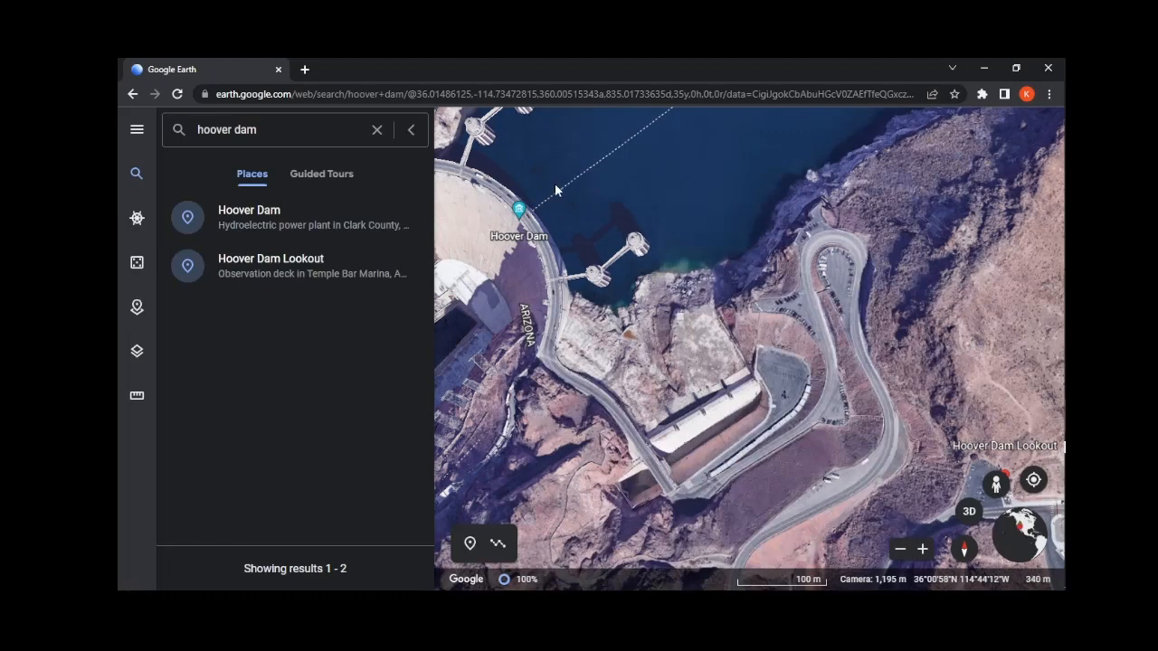
Pan and zoom from Hoover Dam to centre its gated spillway channel.
{"action": "mouse_move", "coordinate": [596, 271]}
{"action": "left_mouse_down"}
{"action": "mouse_move", "coordinate": [685, 440]}
{"action": "mouse_move", "coordinate": [690, 494]}
{"action": "left_mouse_up"}
{"action": "scroll", "coordinate": [683, 272], "scroll_direction": "up", "scroll_amount": 3}
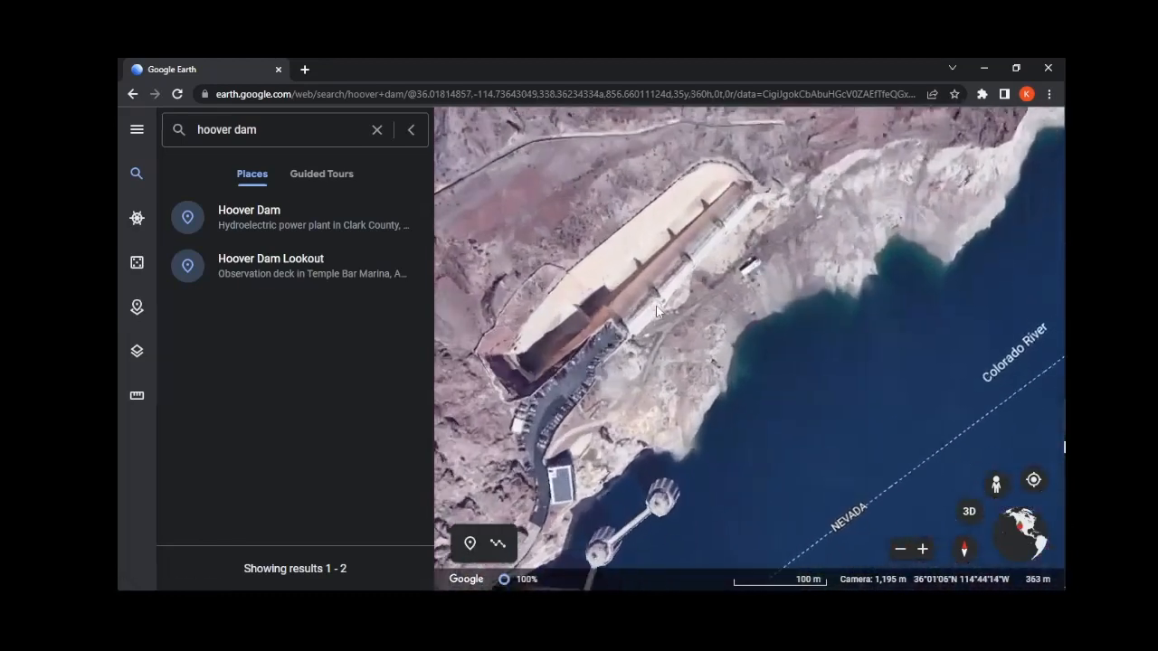
{"action": "left_click_drag", "start_coordinate": [683, 271], "coordinate": [604, 453]}
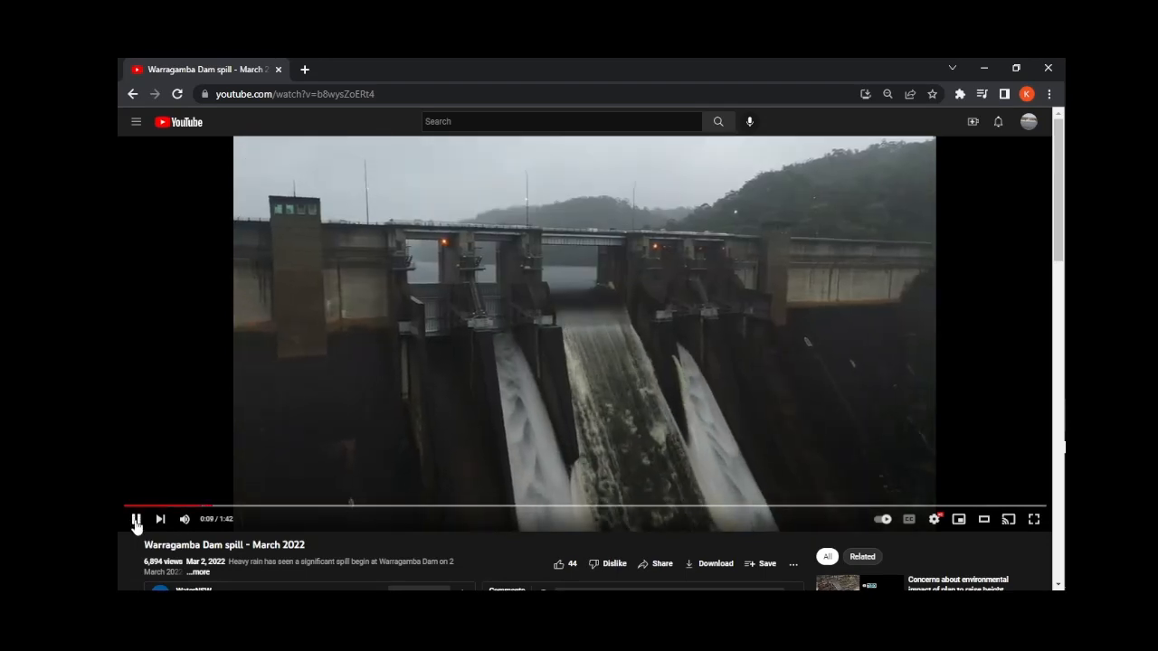
Pause and then resume the Warragamba Dam spill video.
{"action": "left_click", "coordinate": [136, 519]}
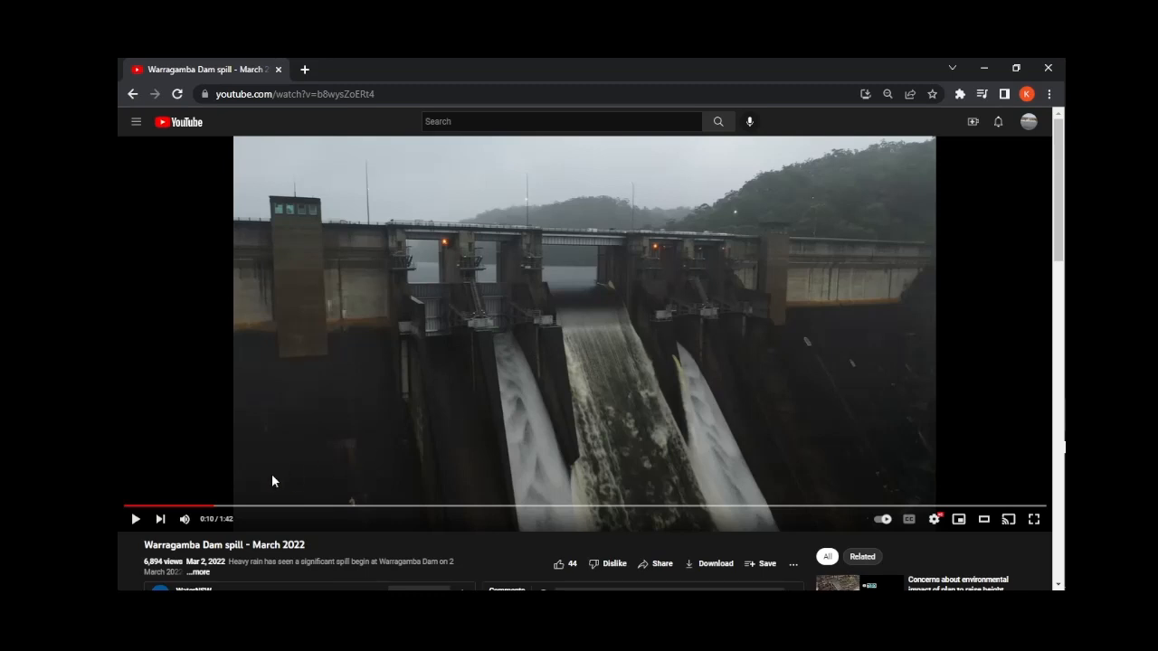
{"action": "left_click", "coordinate": [136, 520]}
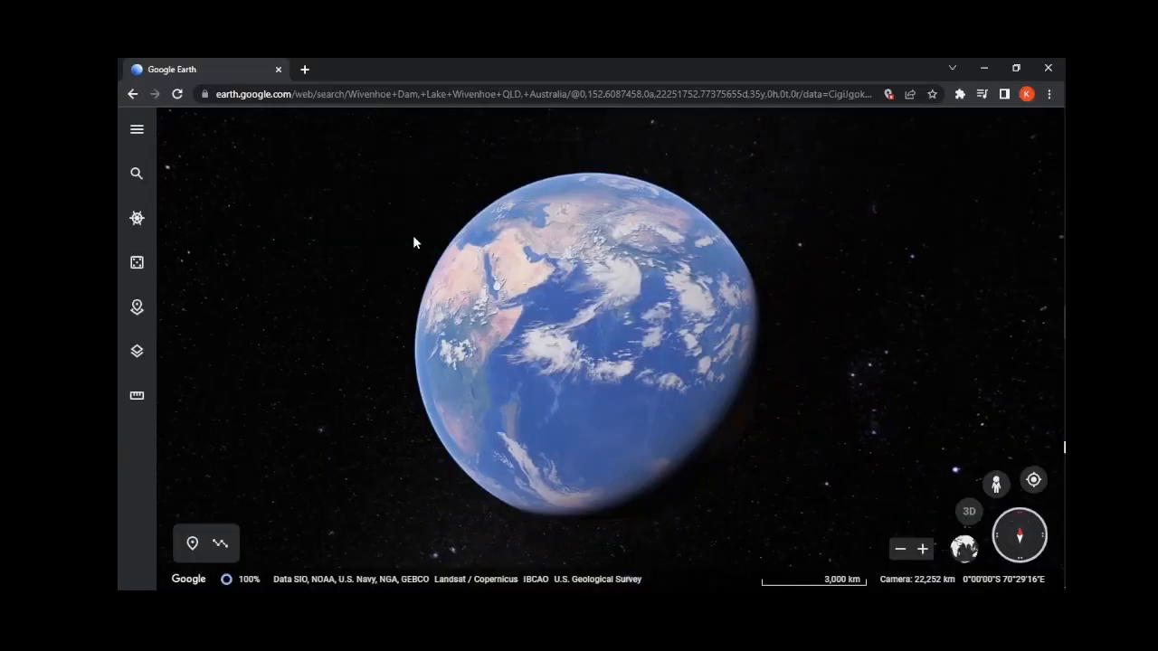
Fly to Wivenhoe Dam via the recent 'Wivenhoe Dam, Lake Wivenhoe QLD' search.
{"action": "left_click", "coordinate": [138, 175]}
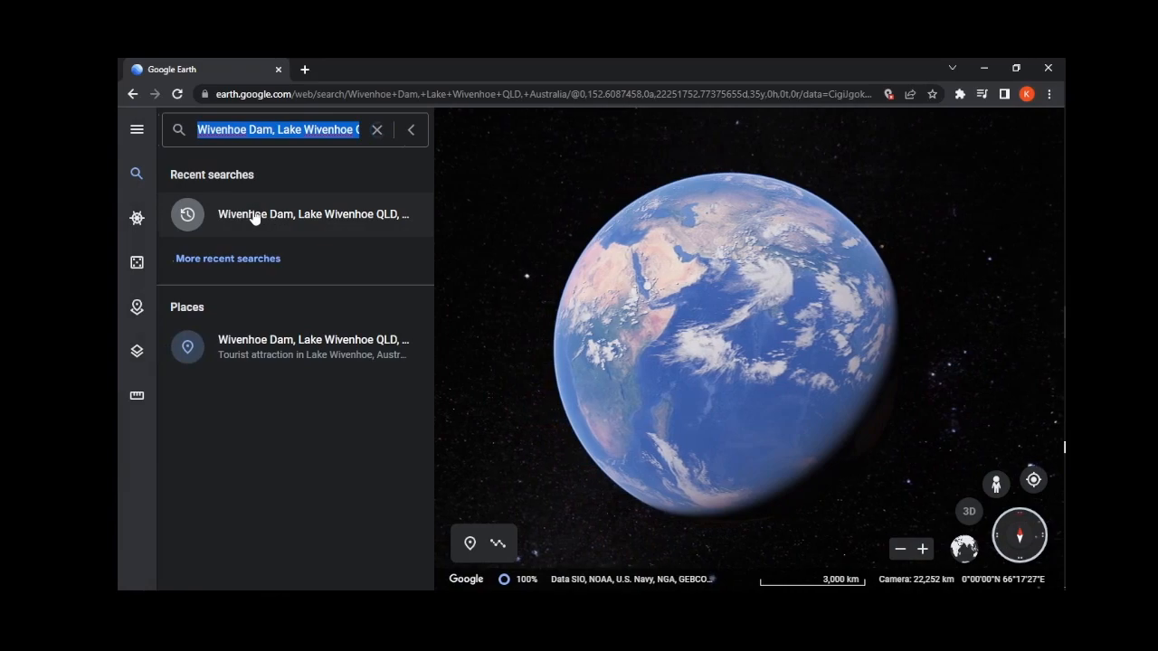
{"action": "left_click", "coordinate": [298, 217]}
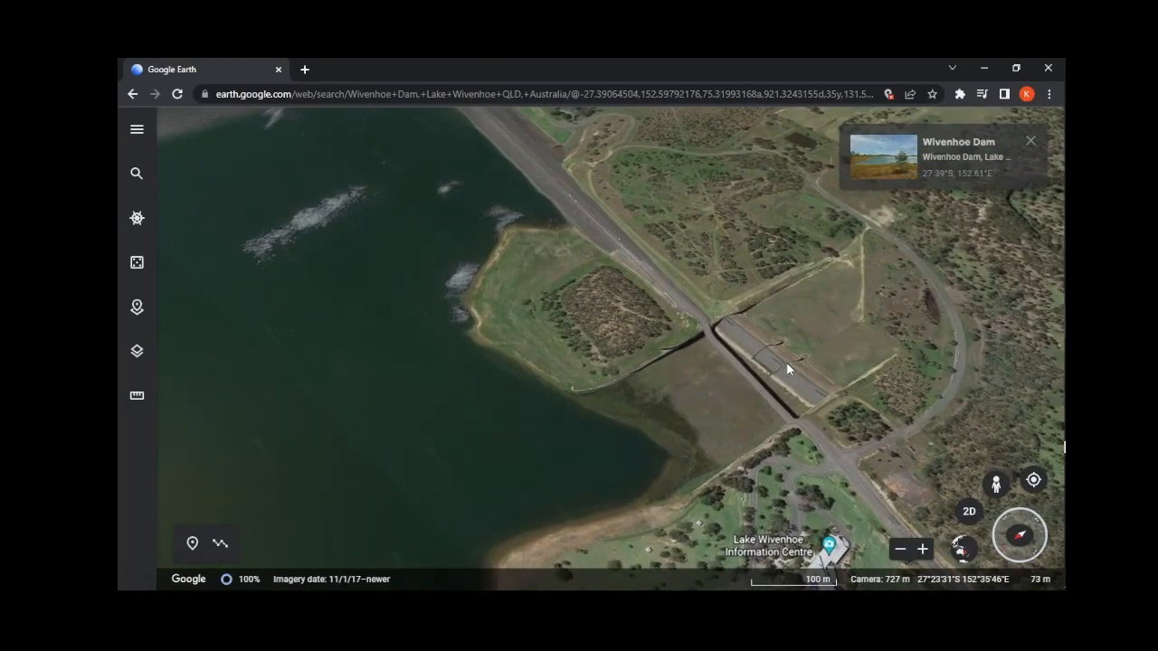
Rotate, tilt and pan to view the Wivenhoe spillway obliquely with the lake and hills behind.
{"action": "key", "text": "shift+Left"}
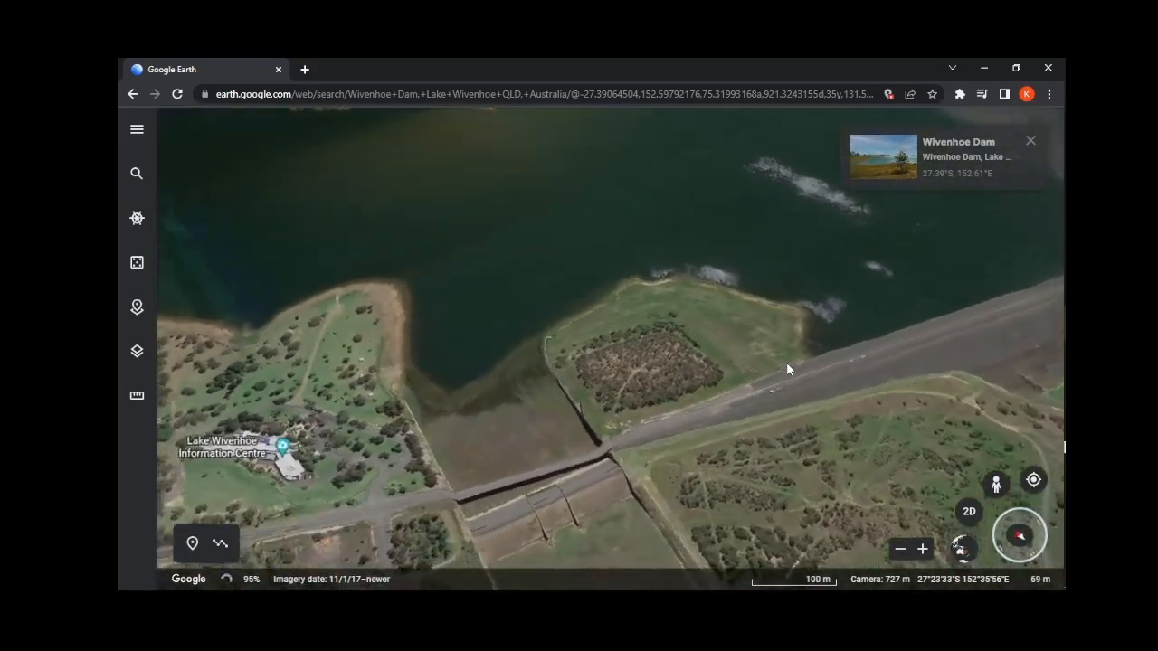
{"action": "key", "text": "shift+Down"}
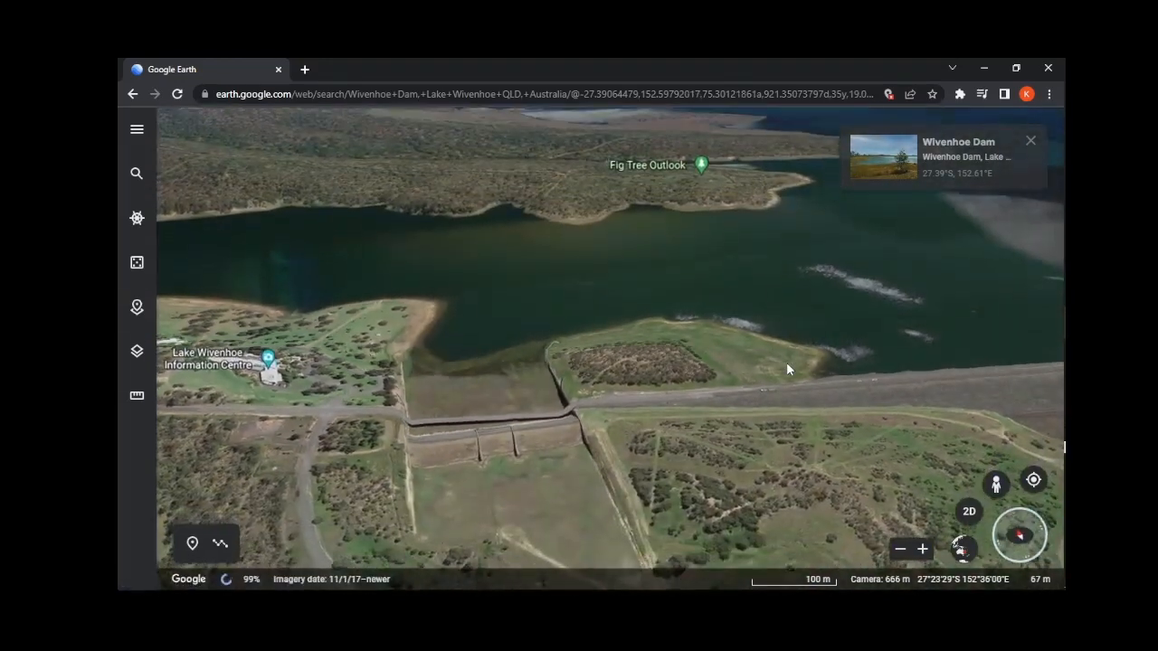
{"action": "key", "text": "Left"}
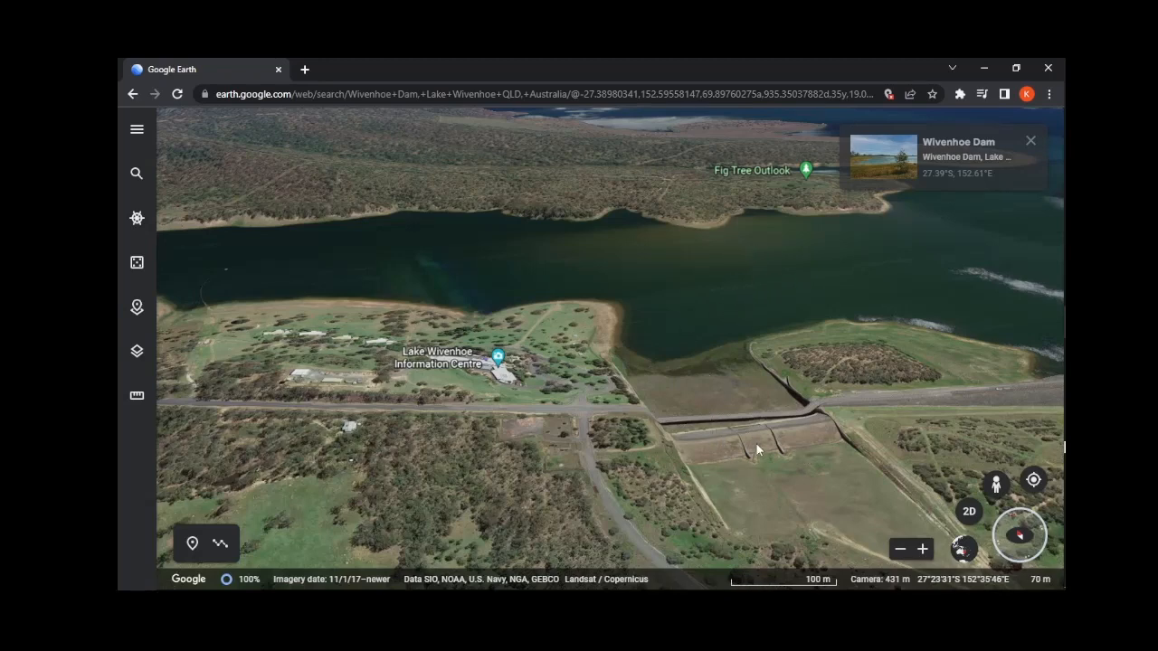
{"action": "key", "text": "Up"}
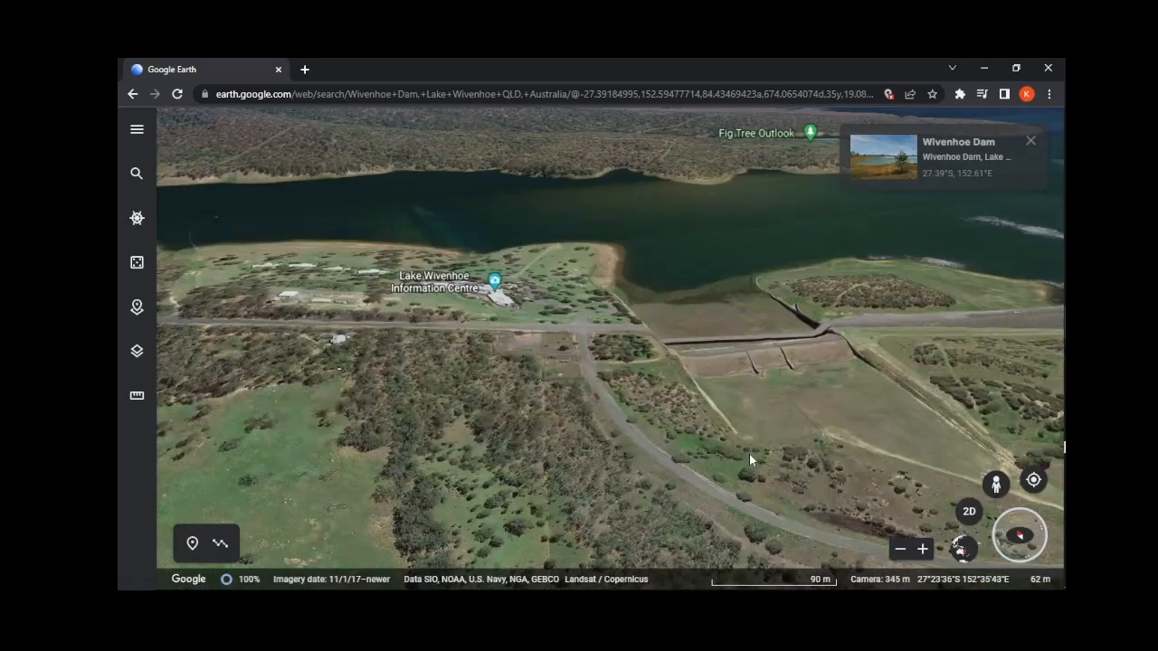
{"action": "key", "text": "shift+Down"}
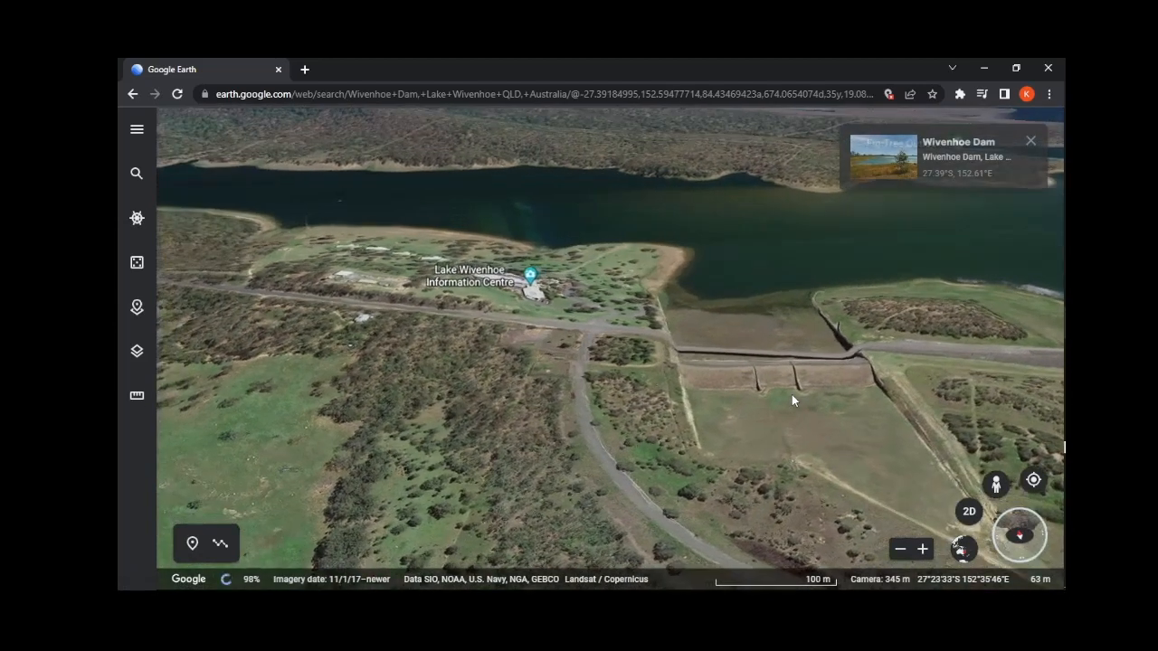
{"action": "key", "text": "shift+Up"}
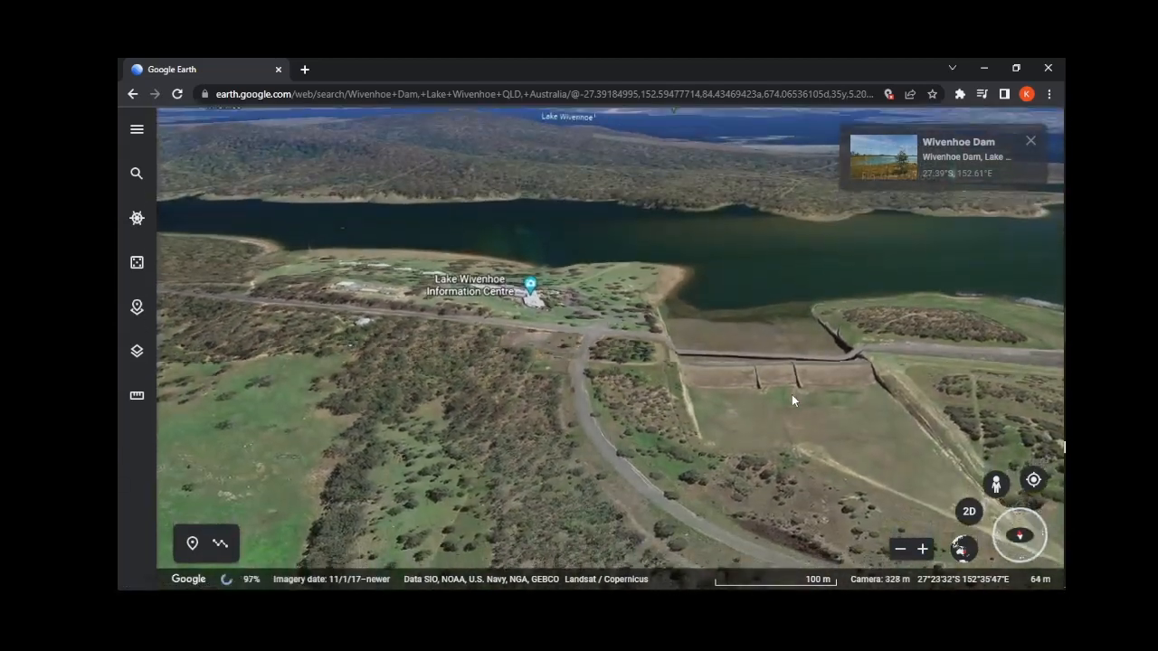
{"action": "key", "text": "shift+Up"}
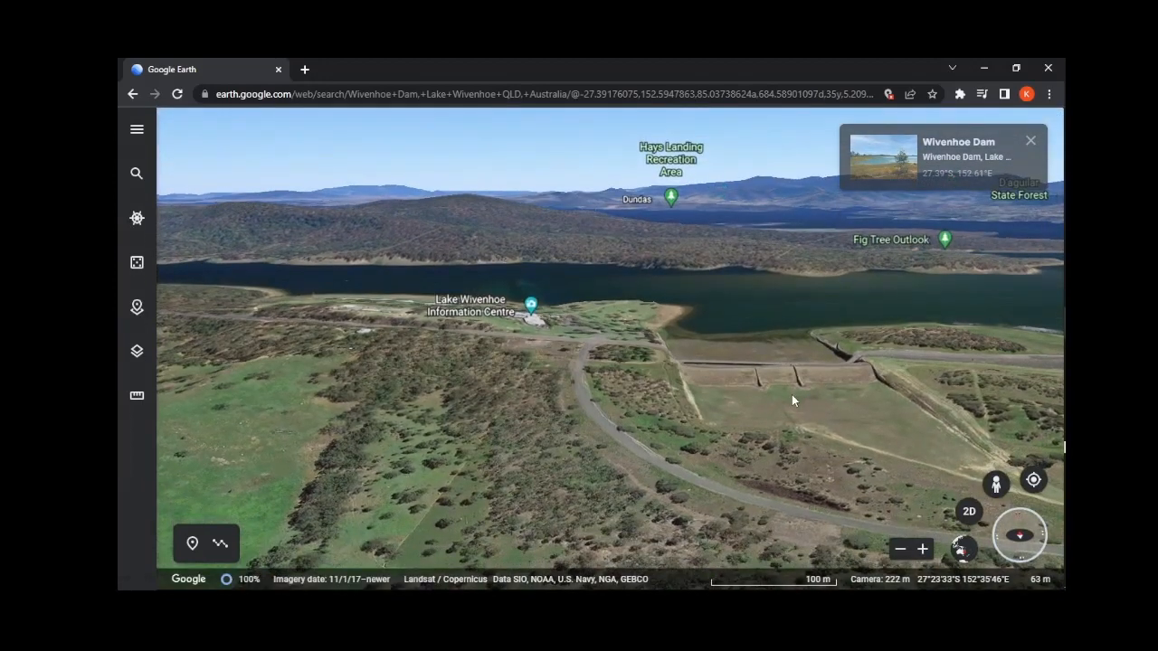